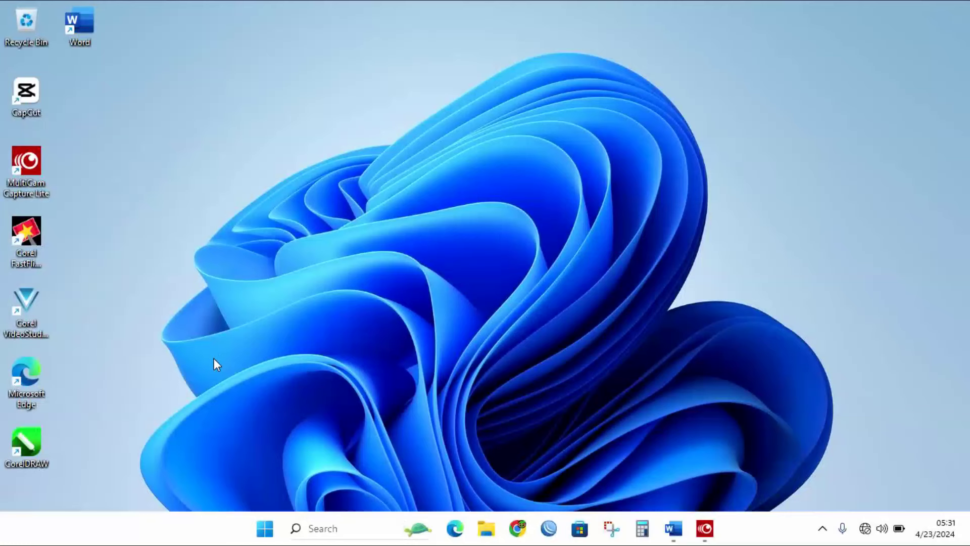
Move the Word shortcut into the left icon column and restore the NOTA NANDA document from the taskbar
{"action": "left_click_drag", "start_coordinate": [214, 359], "coordinate": [637, 156]}
{"action": "left_click_drag", "start_coordinate": [96, 17], "coordinate": [116, 146]}
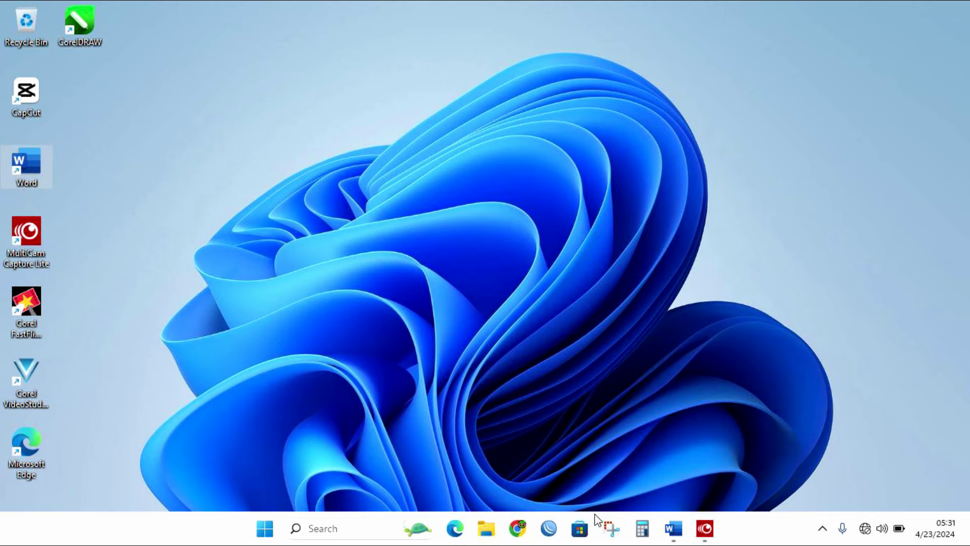
{"action": "left_click", "coordinate": [673, 529]}
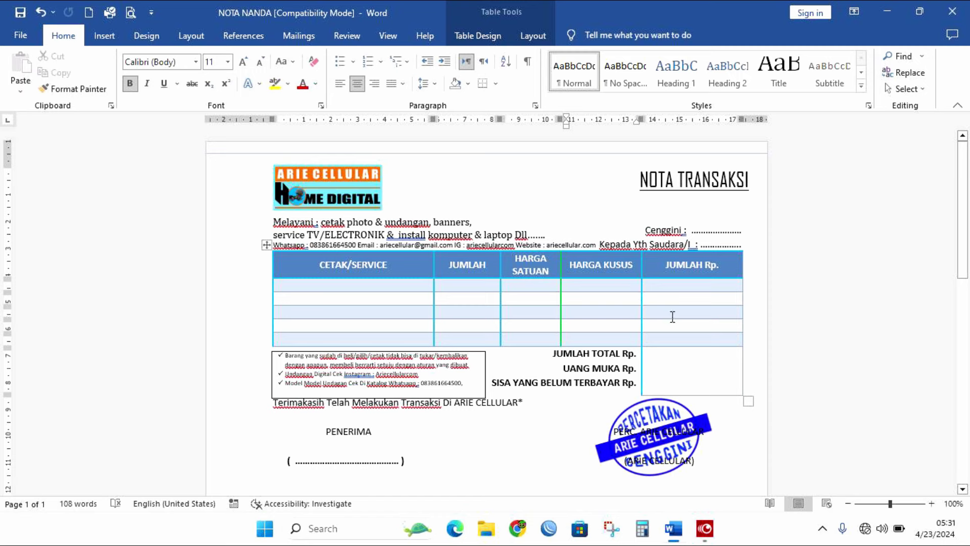
Fill the first row with HANPHONE, quantity 1 and amount 150000
{"action": "left_click", "coordinate": [405, 285]}
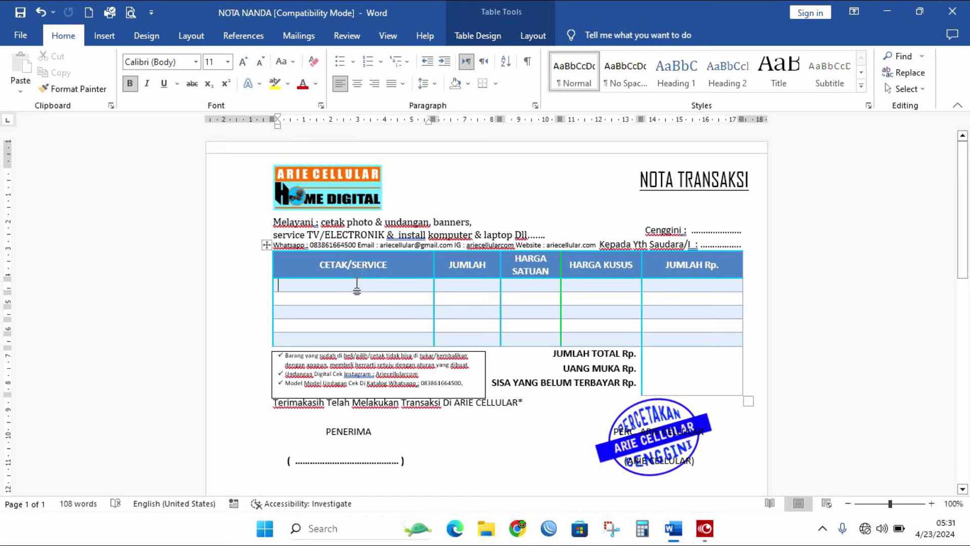
{"action": "type", "text": "s"}
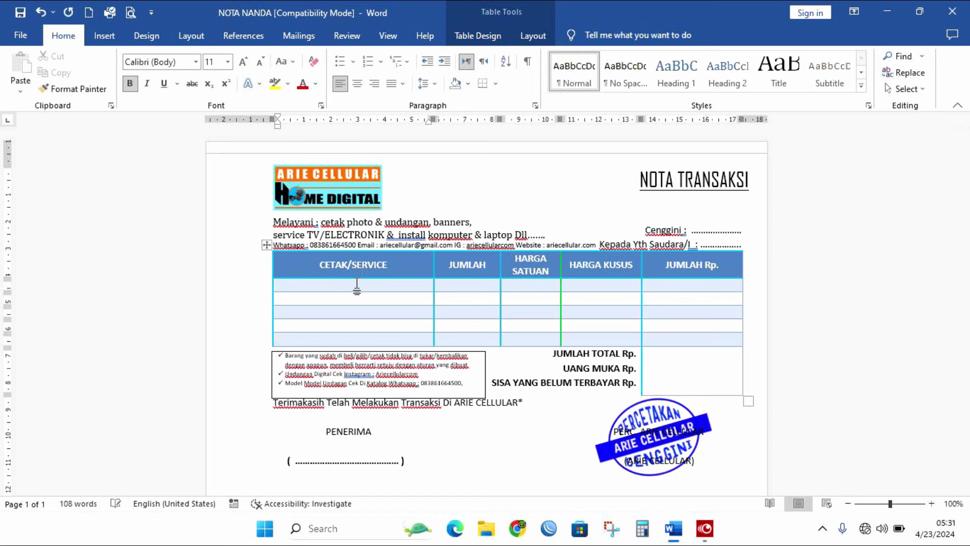
{"action": "type", "text": "HANPHONE"}
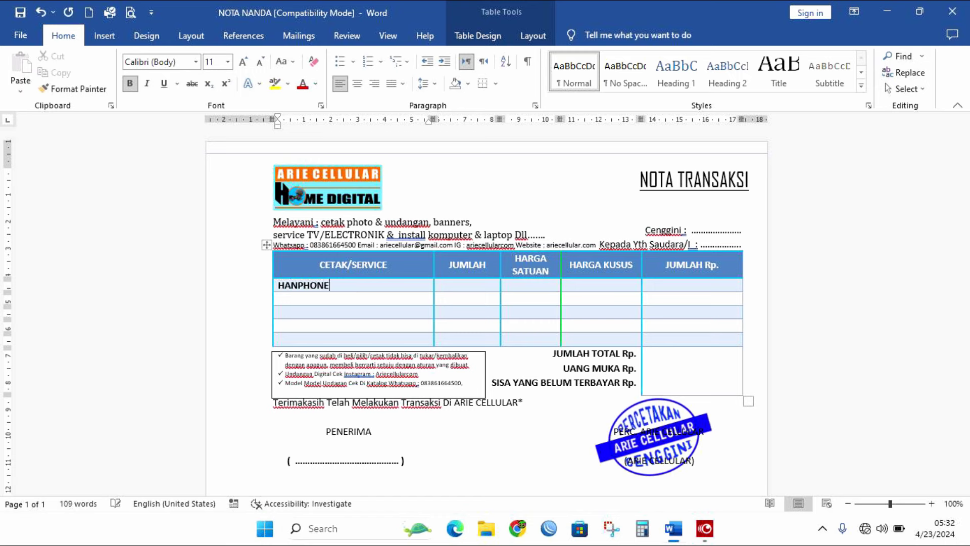
{"action": "left_click", "coordinate": [454, 289]}
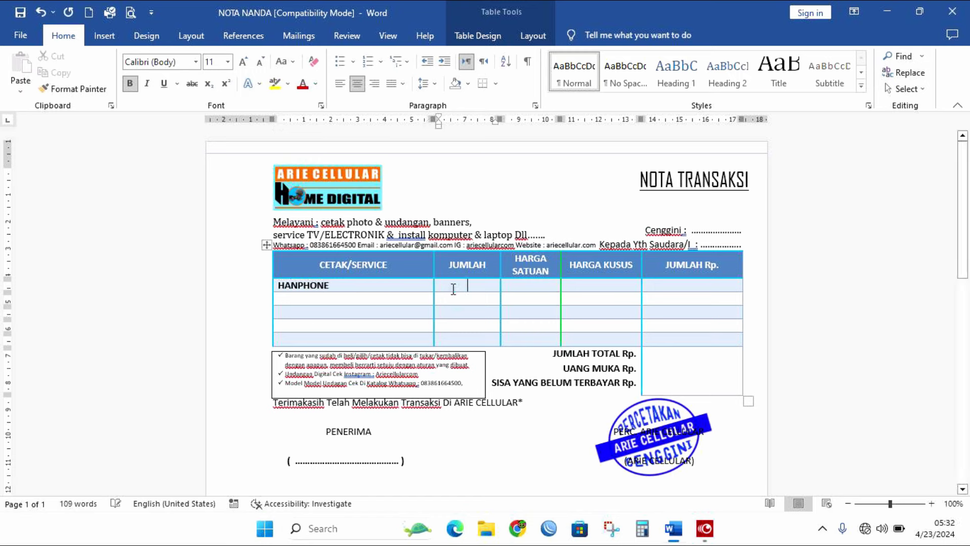
{"action": "type", "text": "1"}
{"action": "left_click", "coordinate": [522, 288]}
{"action": "left_click", "coordinate": [691, 289]}
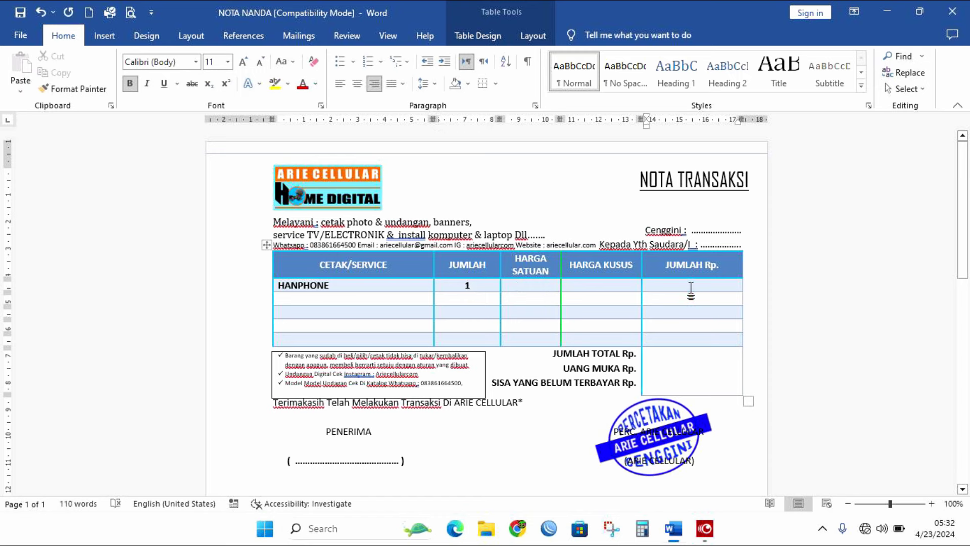
{"action": "type", "text": "150"}
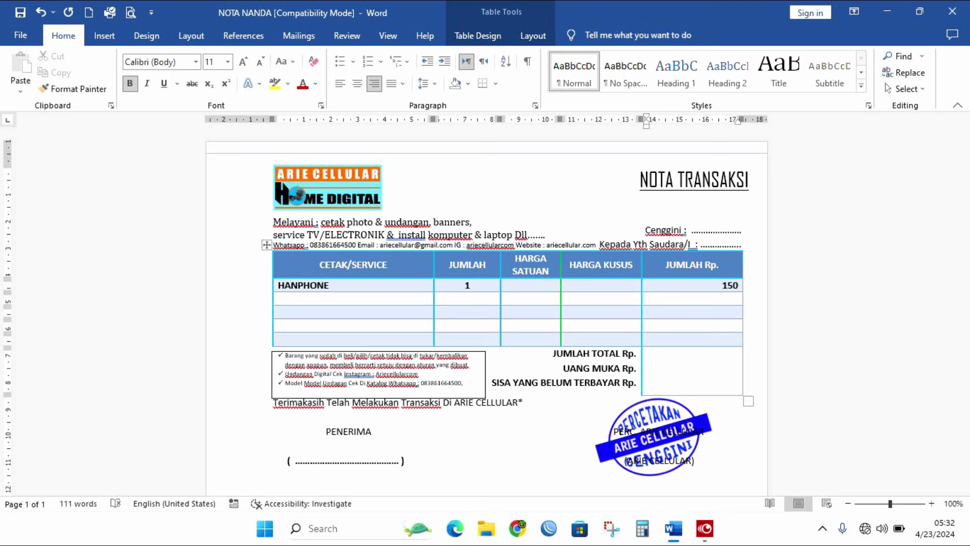
{"action": "type", "text": "000"}
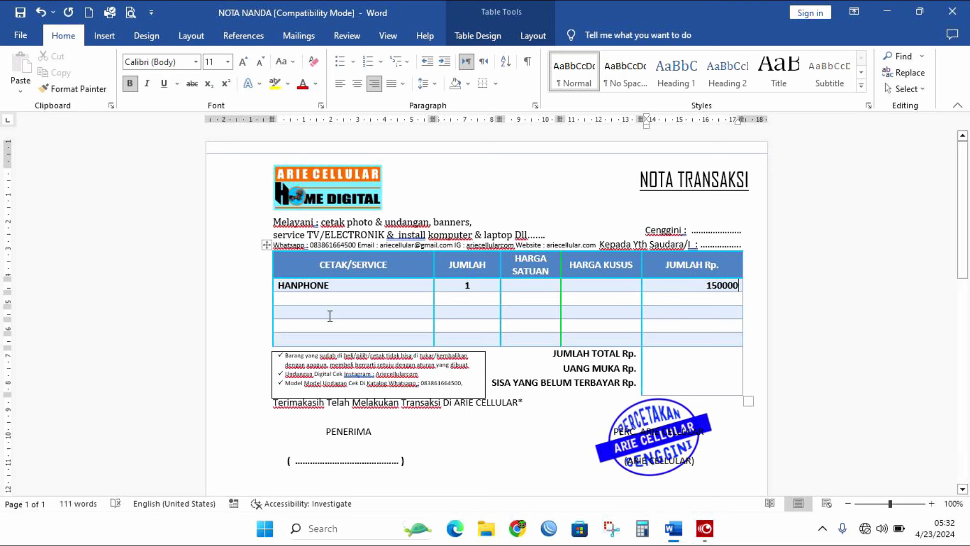
Fill the second row with LAPTOP, quantity 1 and amount 250000
{"action": "left_click", "coordinate": [323, 297]}
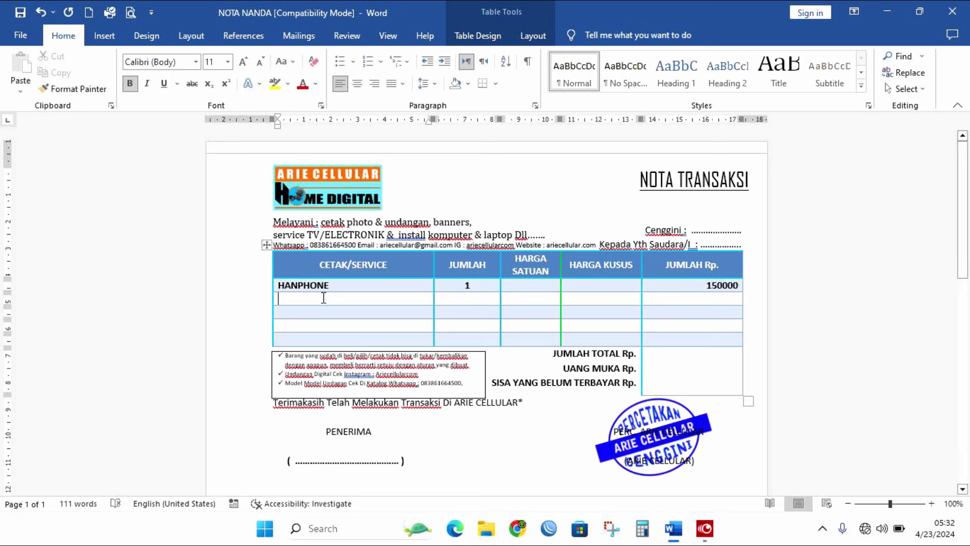
{"action": "type", "text": "LAPTOP"}
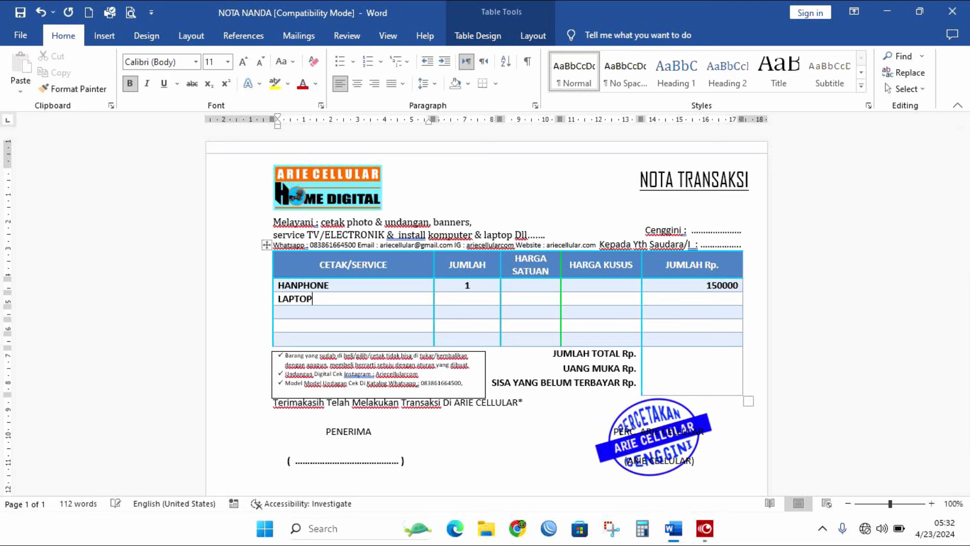
{"action": "key", "text": "Tab"}
{"action": "type", "text": "1"}
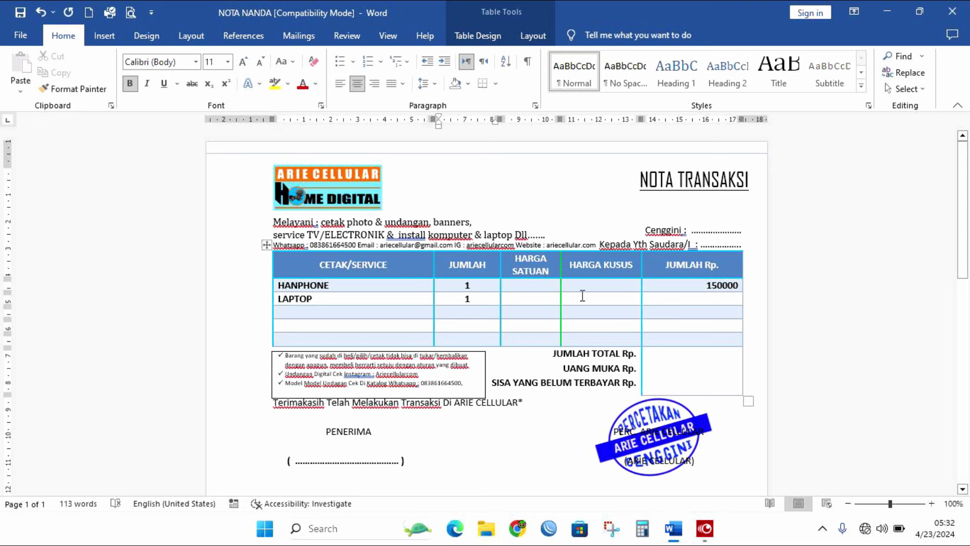
{"action": "left_click", "coordinate": [675, 298]}
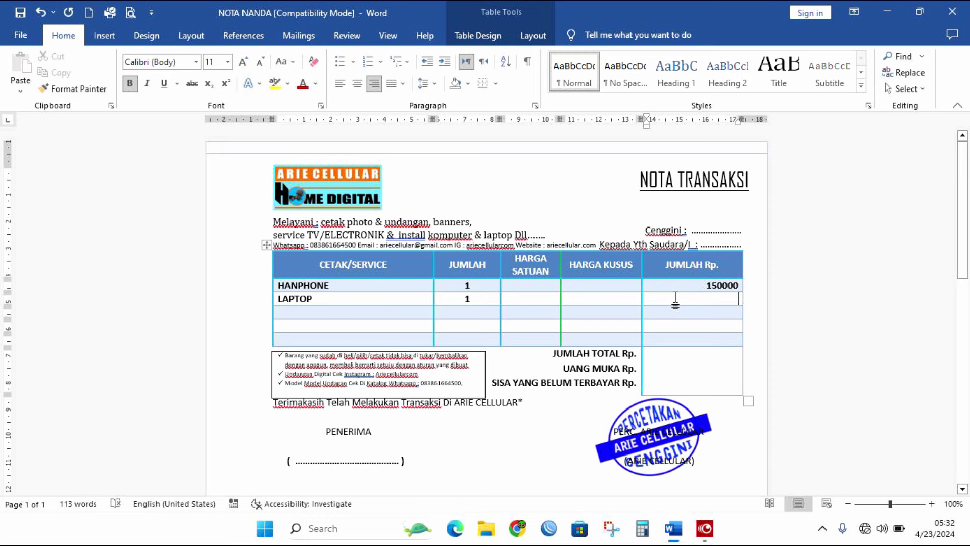
{"action": "type", "text": "25"}
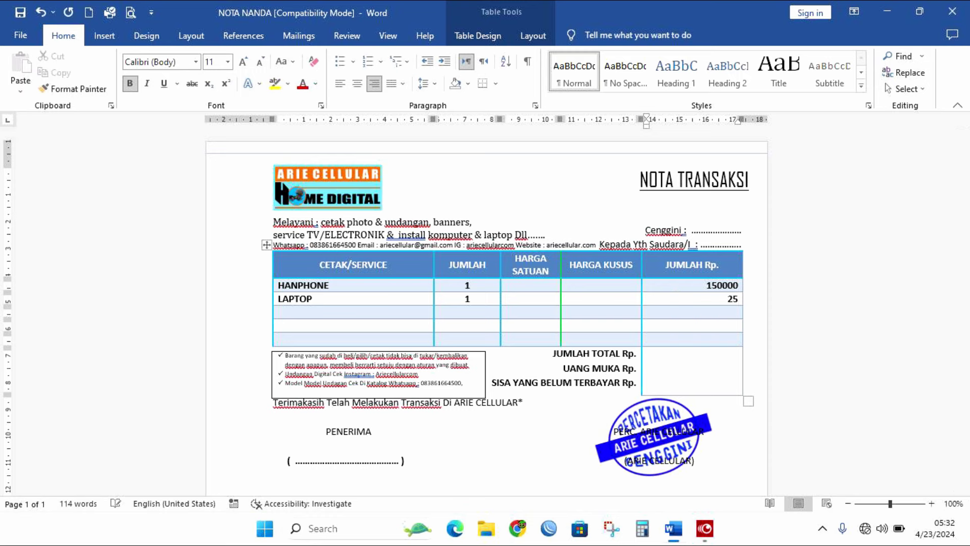
{"action": "type", "text": "0000"}
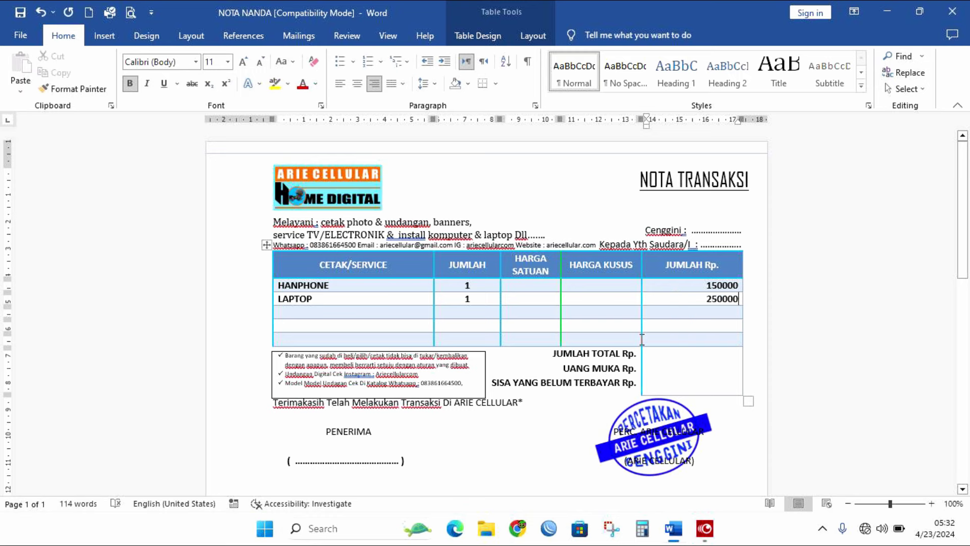
Enter TV LED in the third row with quantity 2 and amount 450000
{"action": "left_click", "coordinate": [374, 314]}
{"action": "type", "text": "SER"}
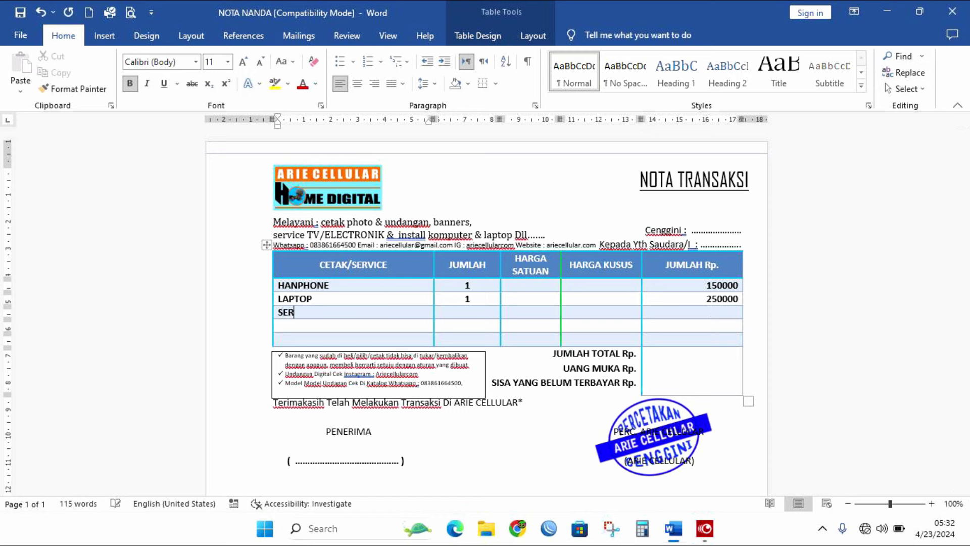
{"action": "type", "text": "VI"}
{"action": "key", "text": "BackSpace"}
{"action": "key", "text": "BackSpace"}
{"action": "key", "text": "BackSpace"}
{"action": "key", "text": "BackSpace"}
{"action": "key", "text": "BackSpace"}
{"action": "type", "text": "V L"}
{"action": "type", "text": "ED"}
{"action": "left_click", "coordinate": [457, 315]}
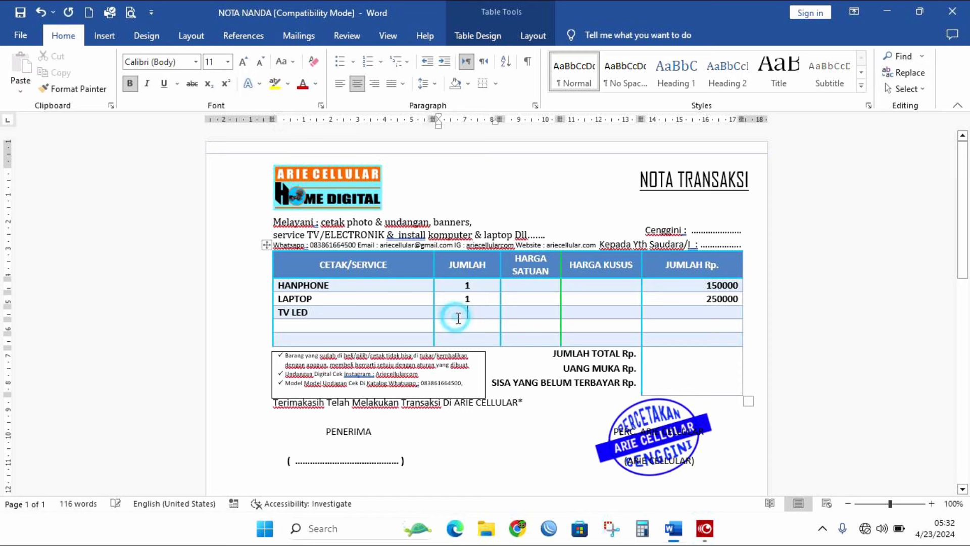
{"action": "type", "text": "2"}
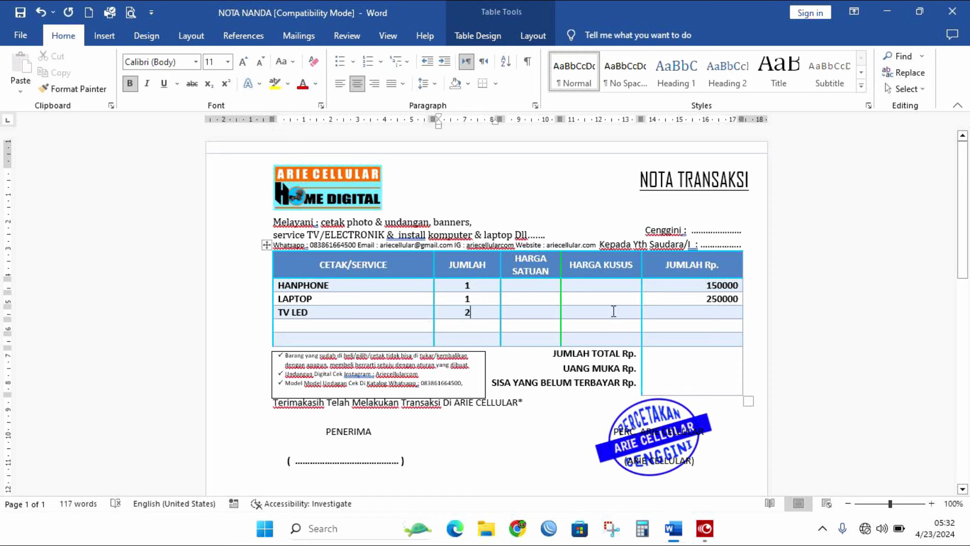
{"action": "left_click", "coordinate": [678, 311]}
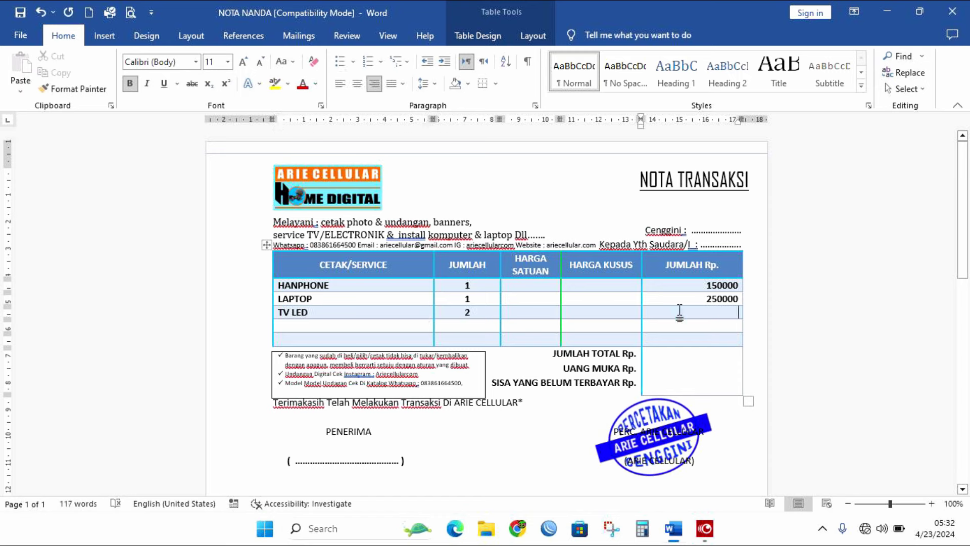
{"action": "type", "text": "4"}
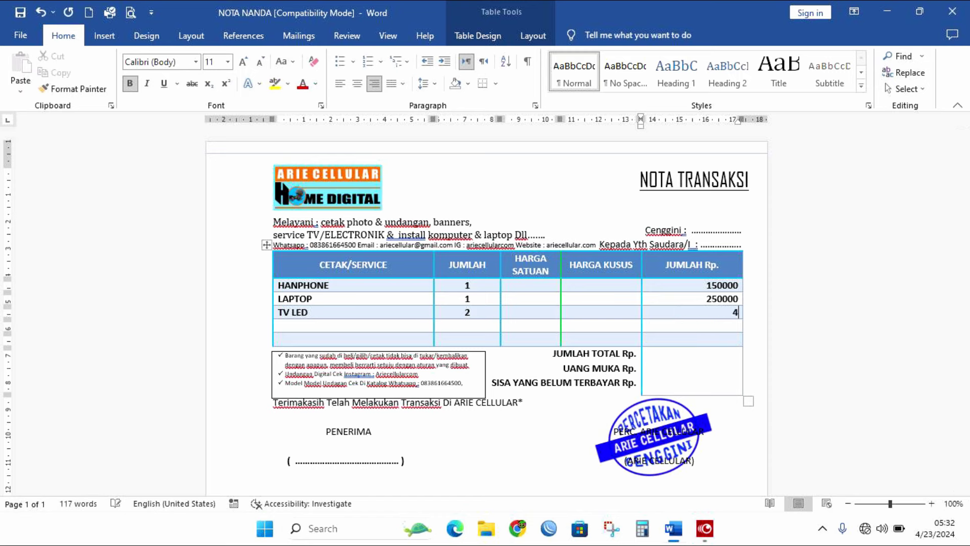
{"action": "type", "text": "5000"}
{"action": "type", "text": "0"}
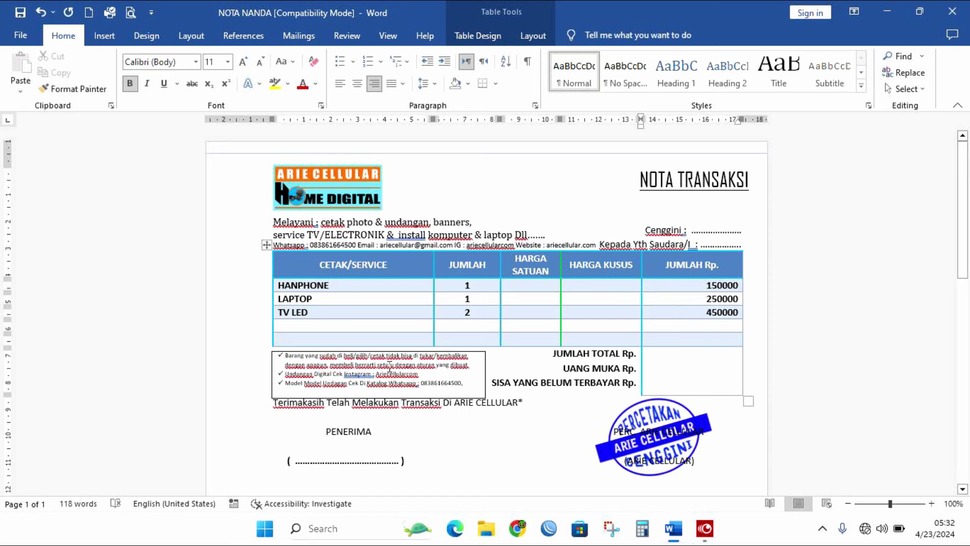
Add a KULKAS row with quantity 1 and amount 257000
{"action": "left_click", "coordinate": [359, 325]}
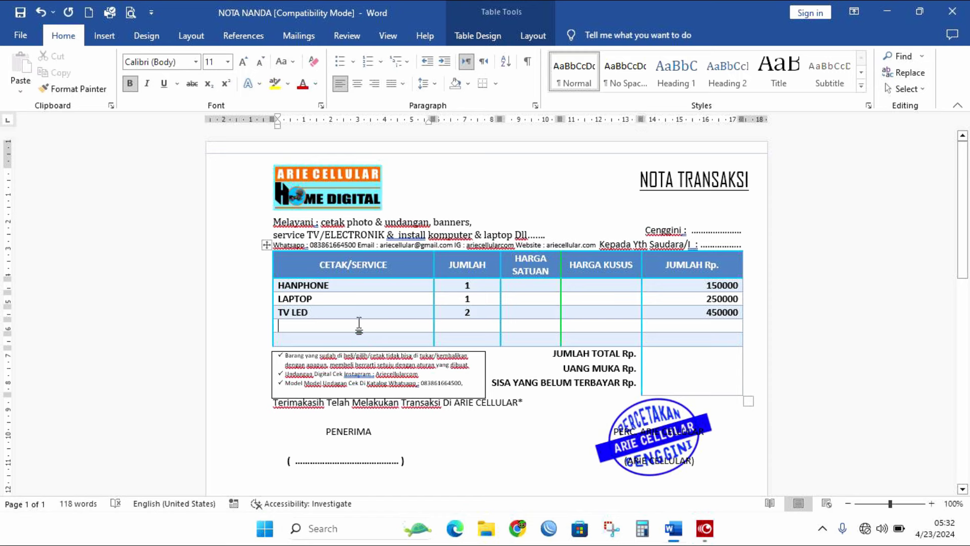
{"action": "type", "text": "KU"}
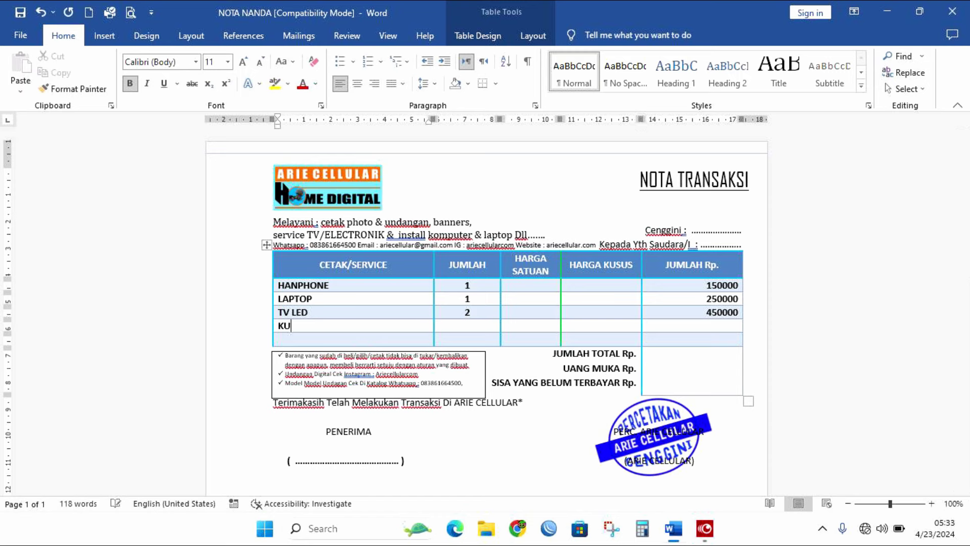
{"action": "type", "text": "LKAS"}
{"action": "key", "text": "Tab"}
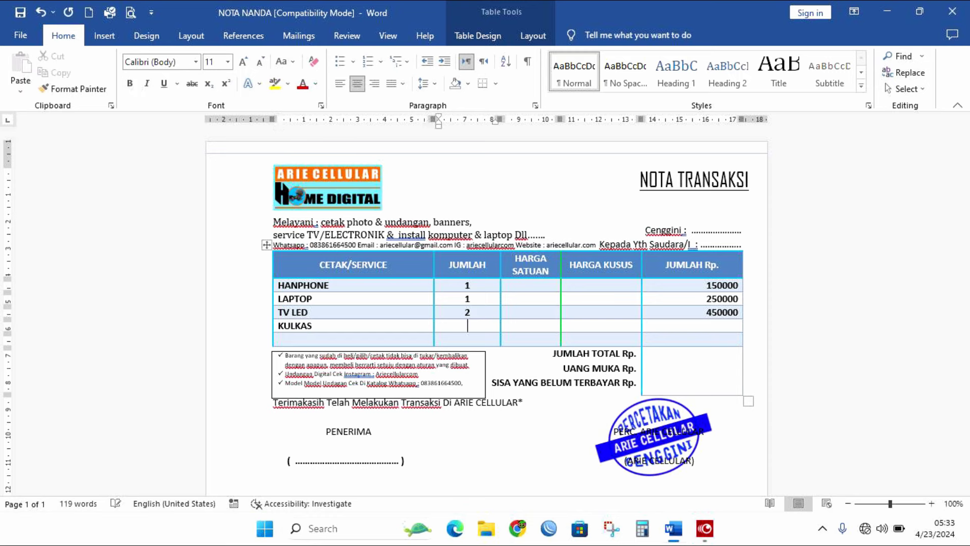
{"action": "type", "text": "1"}
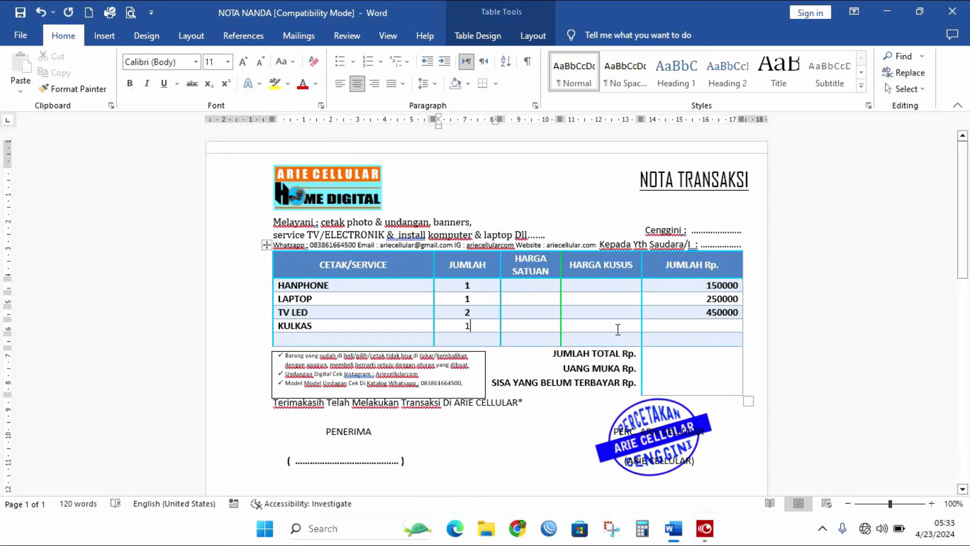
{"action": "left_click", "coordinate": [660, 328]}
{"action": "type", "text": "2"}
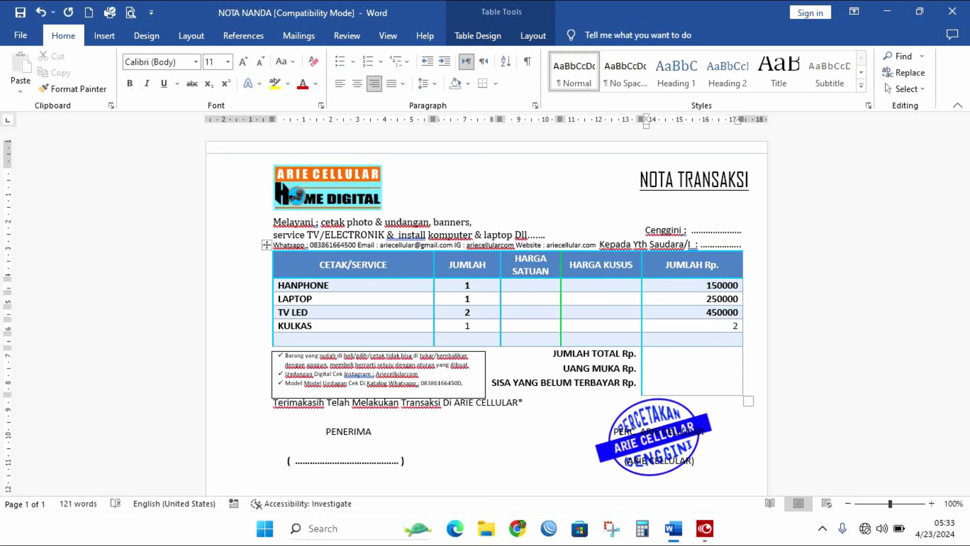
{"action": "type", "text": "570"}
{"action": "type", "text": "00"}
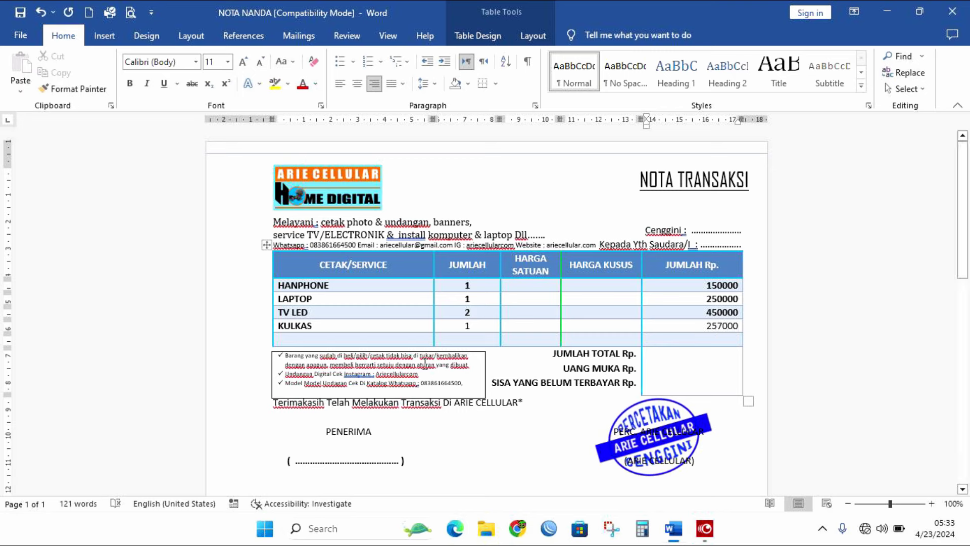
Enter KAMERA left-aligned in the last row, with quantity 1 and amount 75000
{"action": "left_click", "coordinate": [351, 340]}
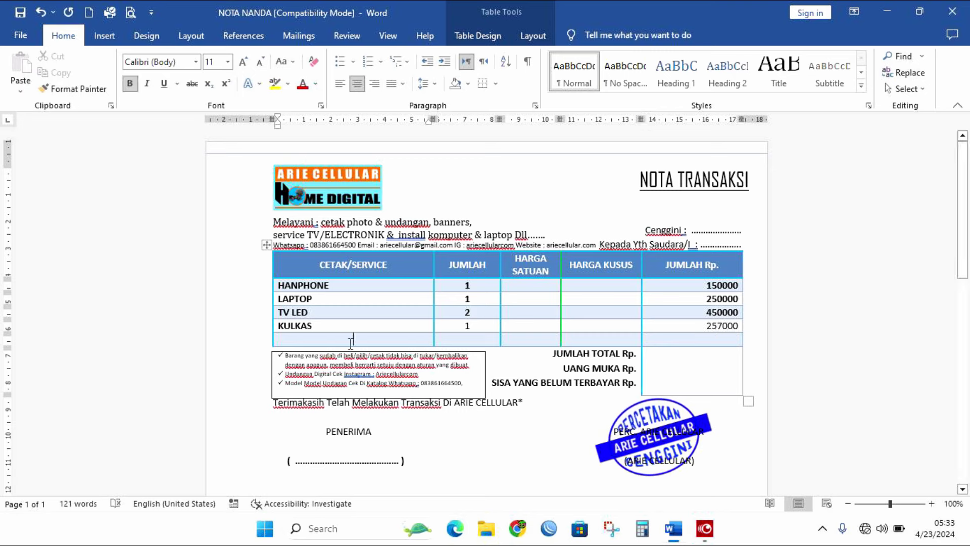
{"action": "type", "text": "K"}
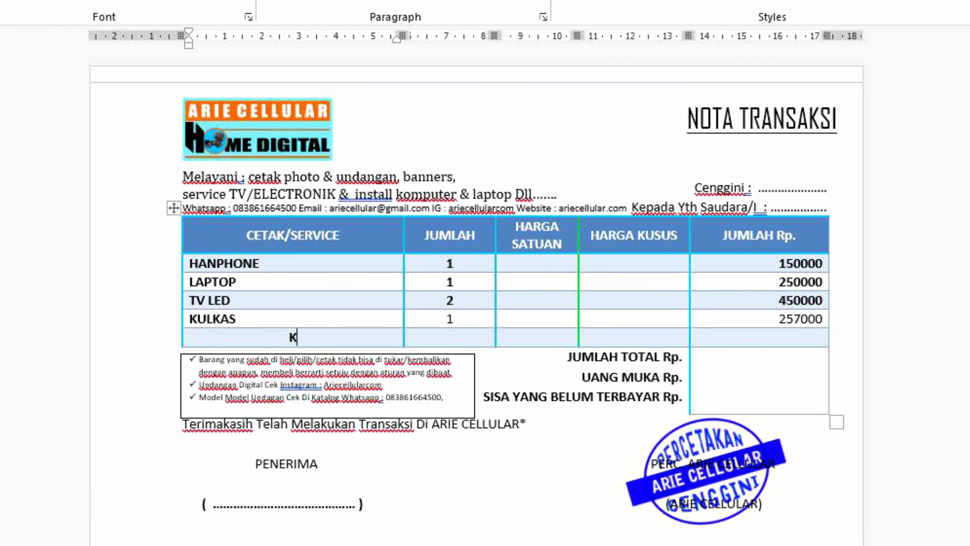
{"action": "type", "text": "AMERA"}
{"action": "key", "text": "ctrl+l"}
{"action": "left_click", "coordinate": [472, 334]}
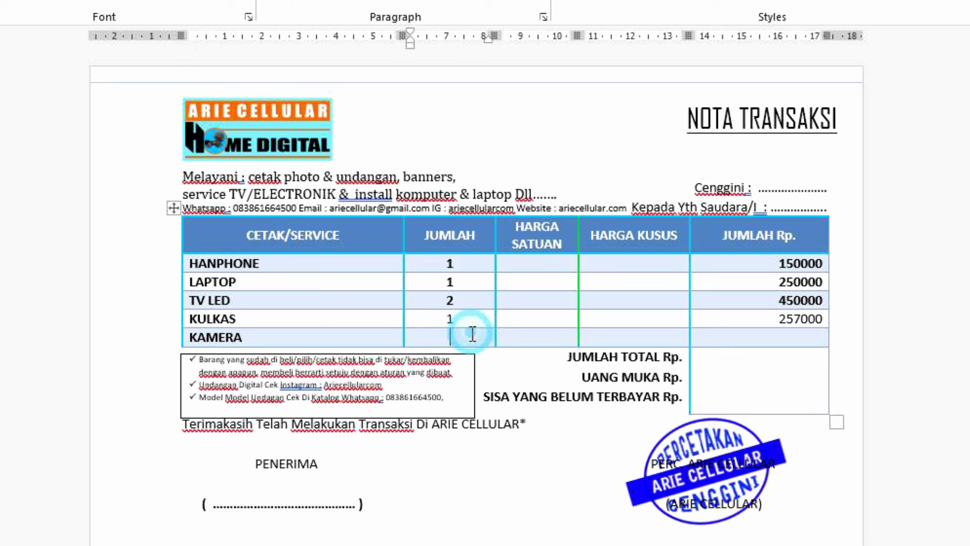
{"action": "type", "text": "1"}
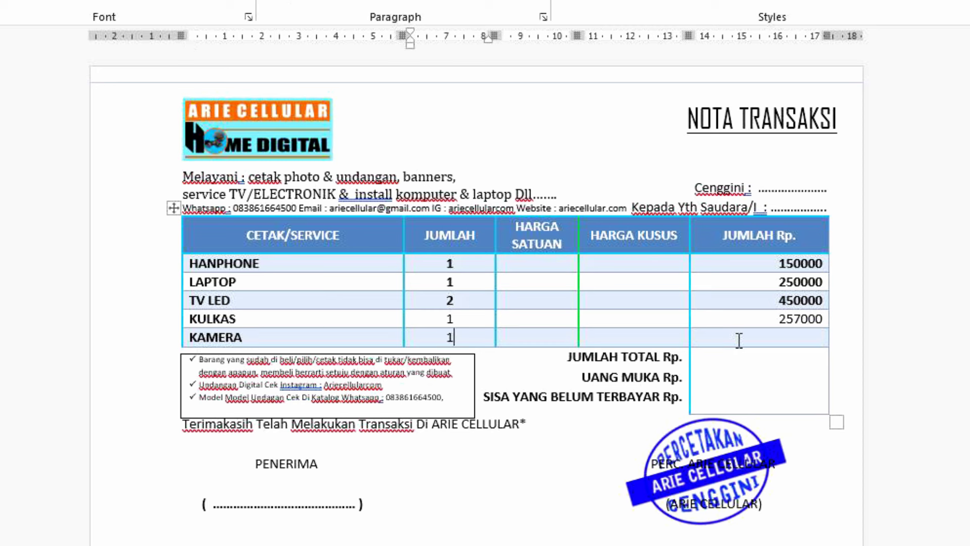
{"action": "left_click", "coordinate": [744, 339]}
{"action": "type", "text": "7"}
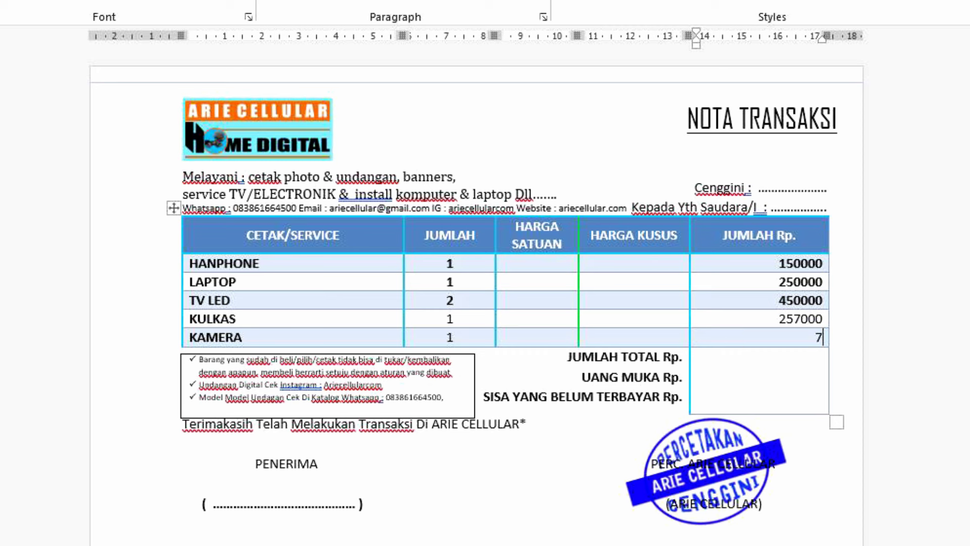
{"action": "type", "text": "5000"}
{"action": "left_click", "coordinate": [787, 359]}
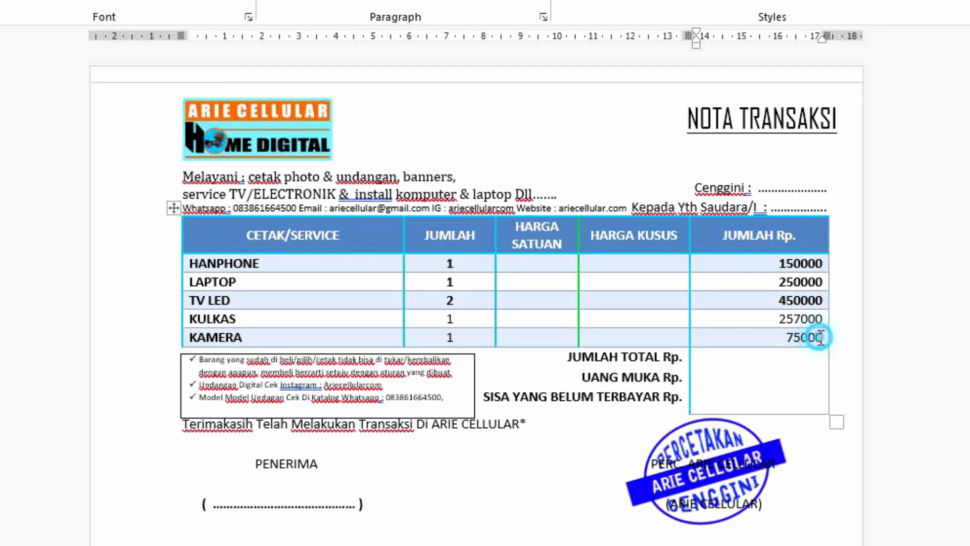
Bold the KULKAS and KAMERA amounts, 257000 and 75000, in the JUMLAH Rp. column
{"action": "left_click_drag", "start_coordinate": [810, 337], "coordinate": [809, 318]}
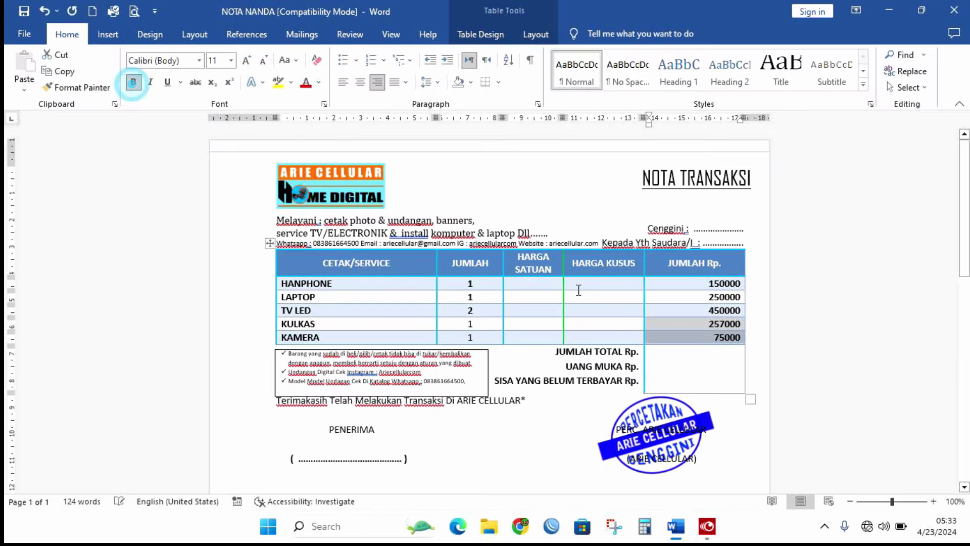
{"action": "left_click", "coordinate": [734, 362]}
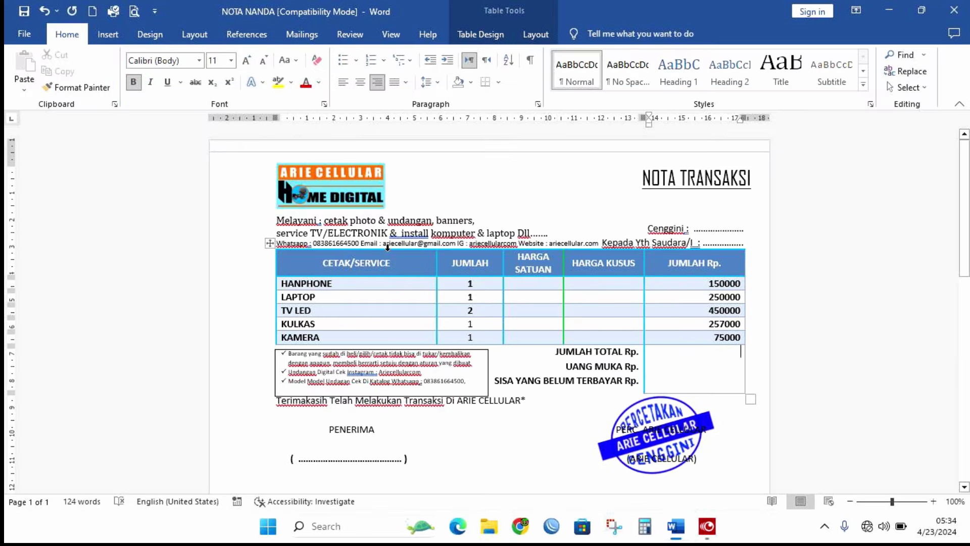
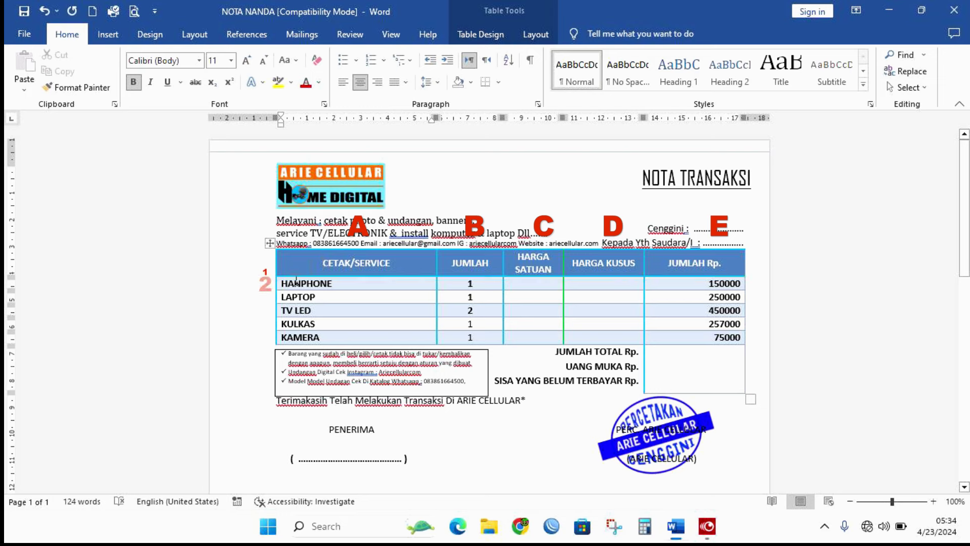
Inspect the HANPHONE and KULKAS rows and the 150000 amount in column E
{"action": "left_click", "coordinate": [295, 284]}
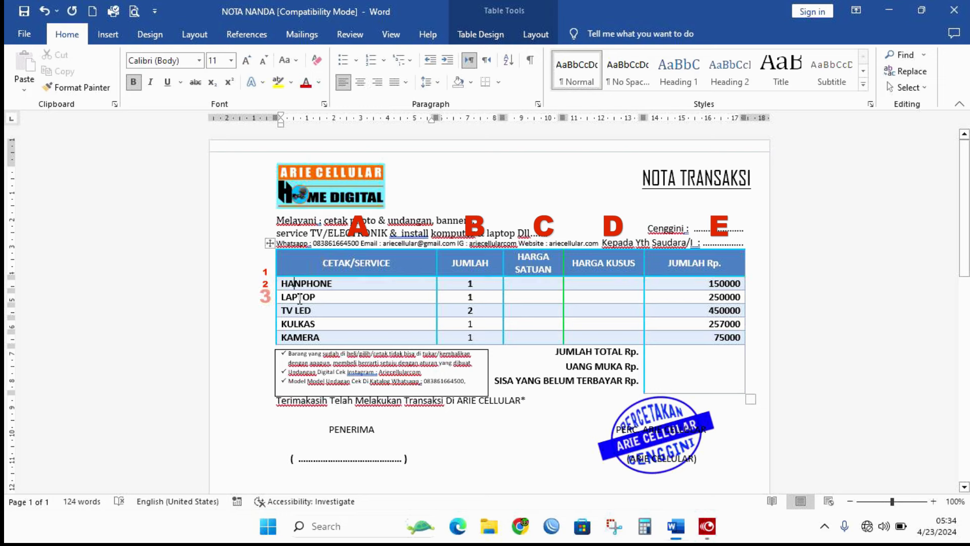
{"action": "left_click", "coordinate": [304, 324]}
{"action": "left_click", "coordinate": [650, 353]}
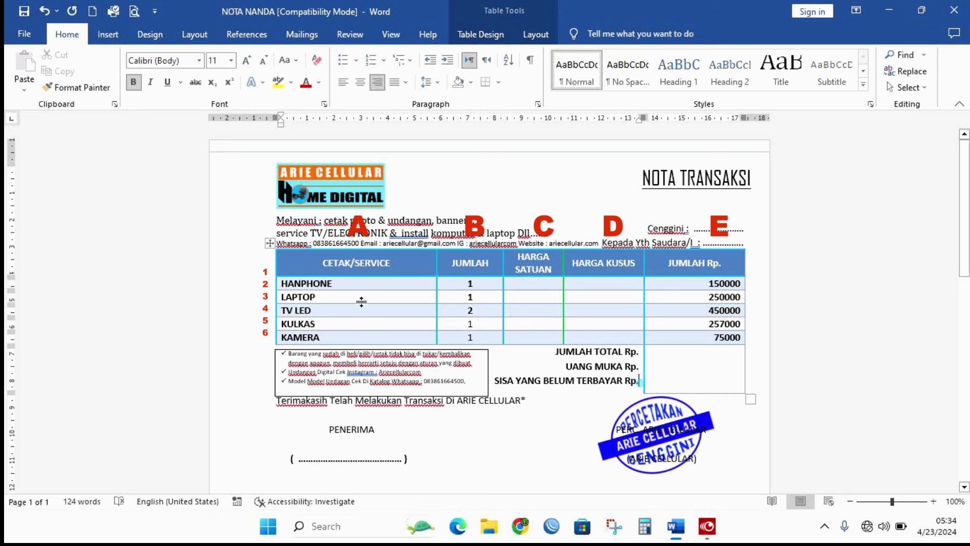
{"action": "left_click", "coordinate": [436, 344]}
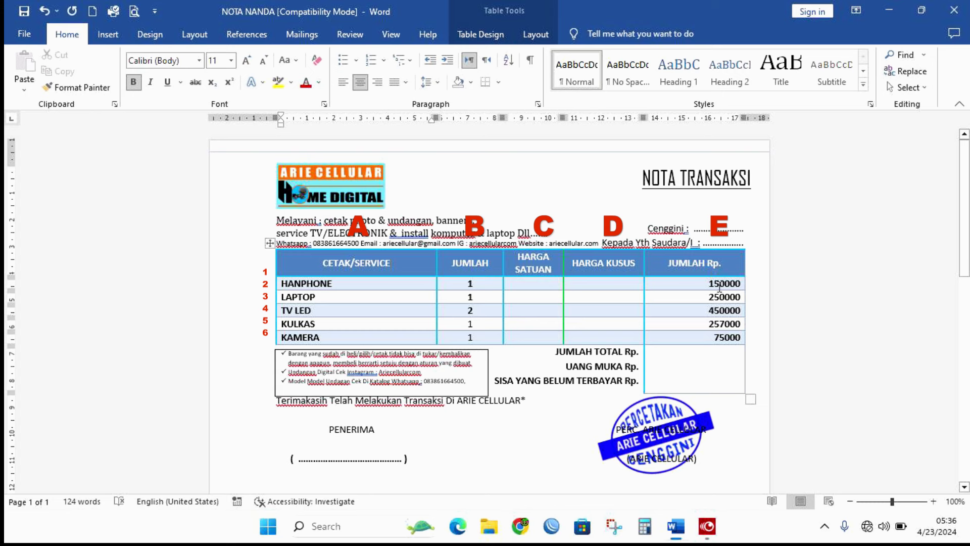
{"action": "left_click_drag", "start_coordinate": [710, 283], "coordinate": [741, 290]}
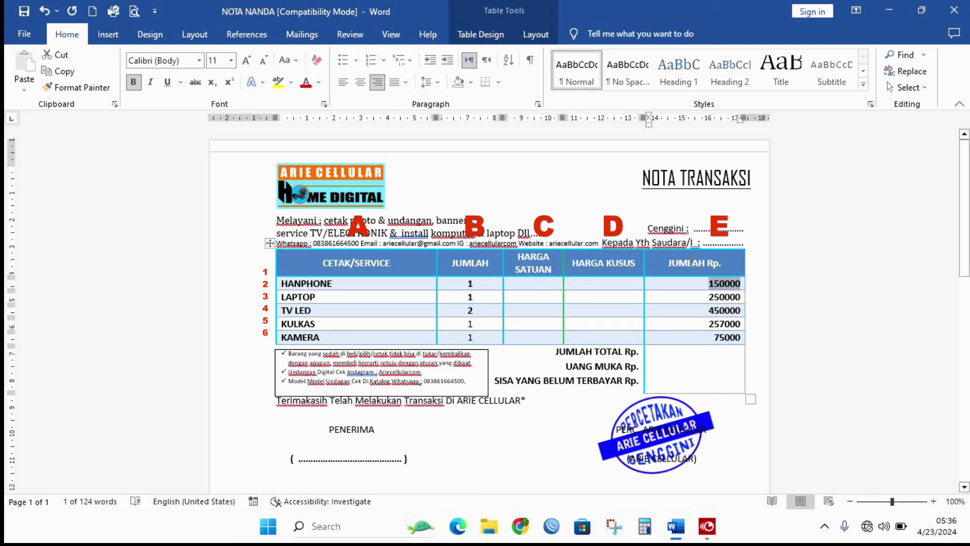
{"action": "left_click", "coordinate": [691, 263]}
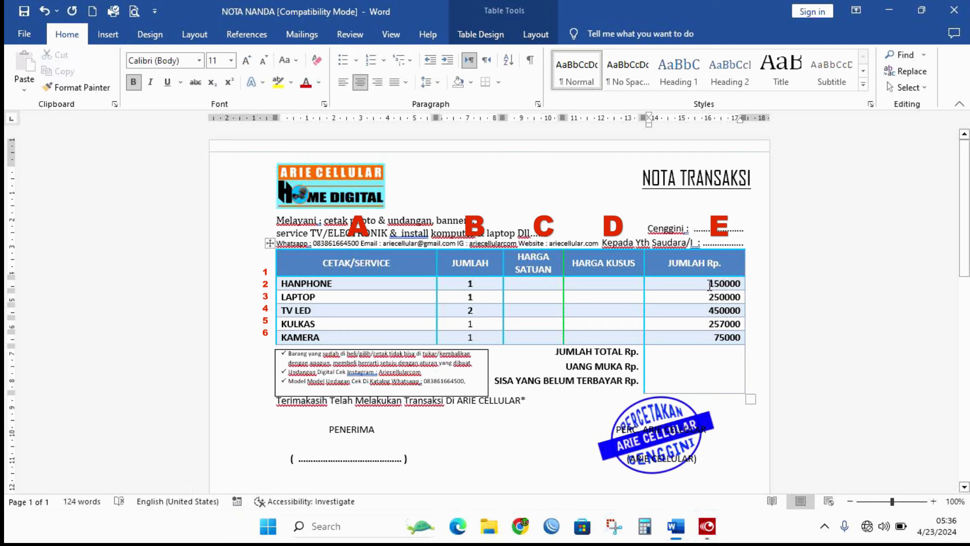
{"action": "left_click_drag", "start_coordinate": [710, 284], "coordinate": [735, 286]}
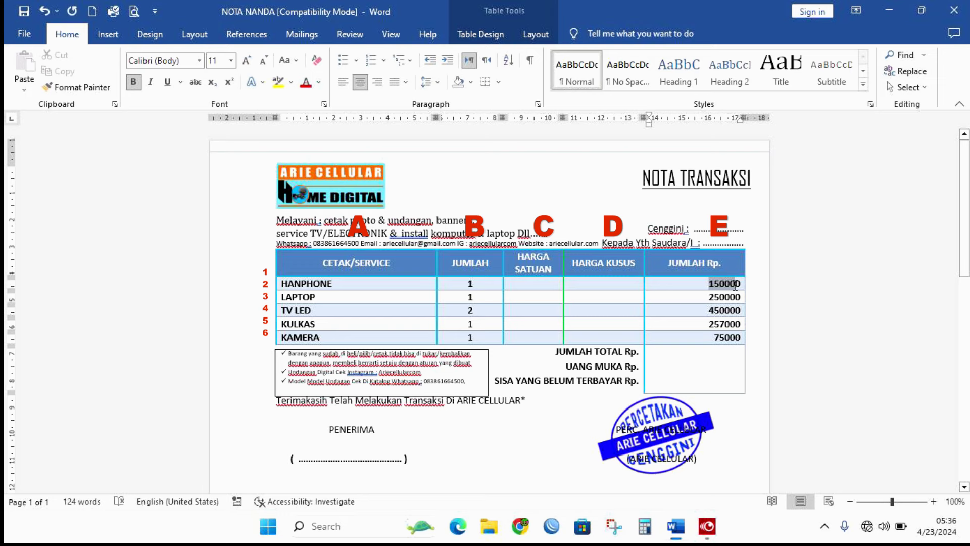
{"action": "left_click", "coordinate": [711, 337]}
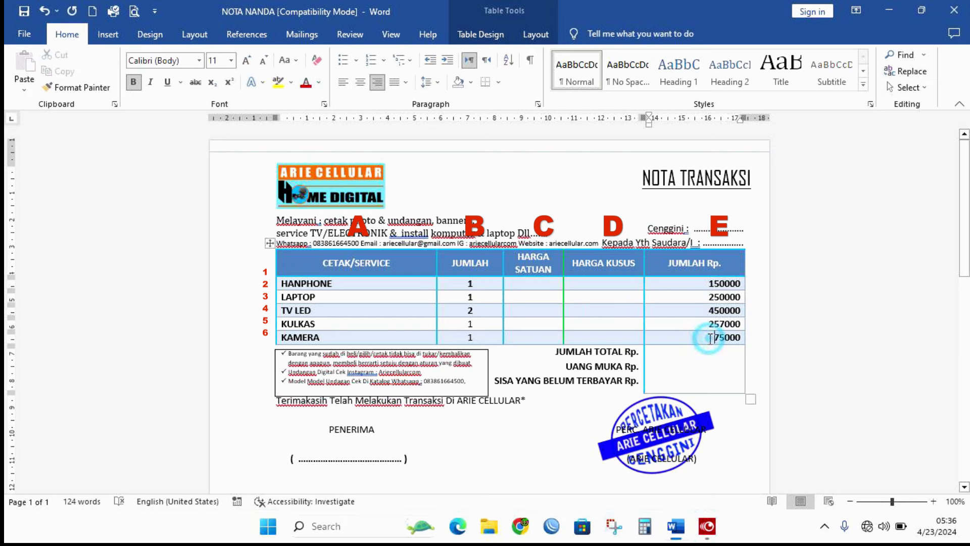
Check the remaining column E amounts down to KAMERA 75000, ending in the empty JUMLAH TOTAL value cell
{"action": "left_click", "coordinate": [702, 297]}
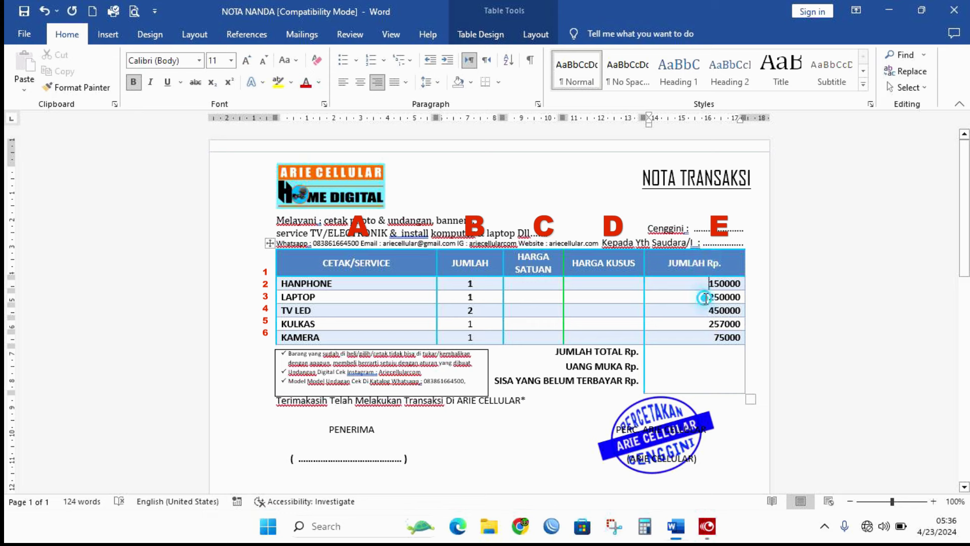
{"action": "left_click", "coordinate": [705, 309]}
{"action": "left_click", "coordinate": [705, 331]}
{"action": "left_click", "coordinate": [711, 340]}
{"action": "left_click", "coordinate": [724, 351]}
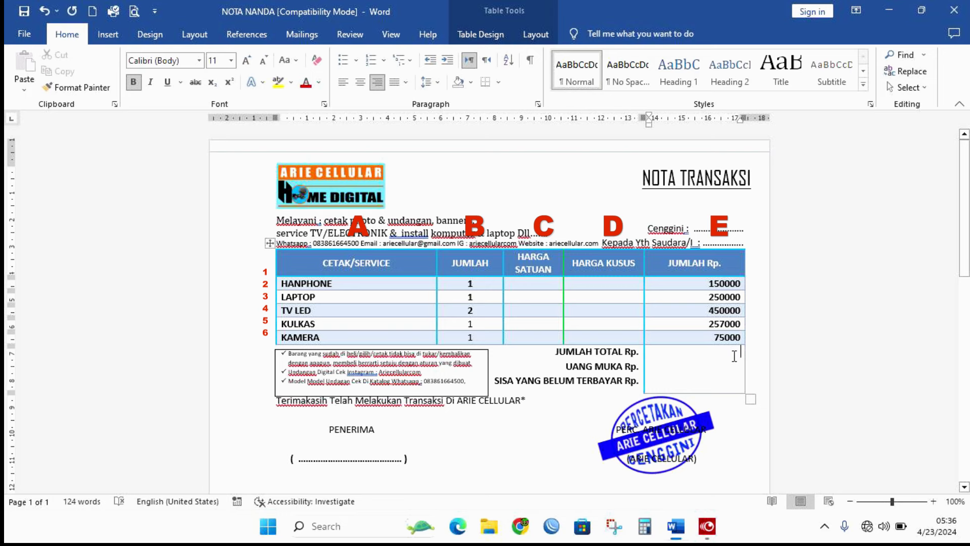
Insert the formula =SUM(E2:E6) into the JUMLAH TOTAL cell, giving 1182000
{"action": "left_click", "coordinate": [536, 34]}
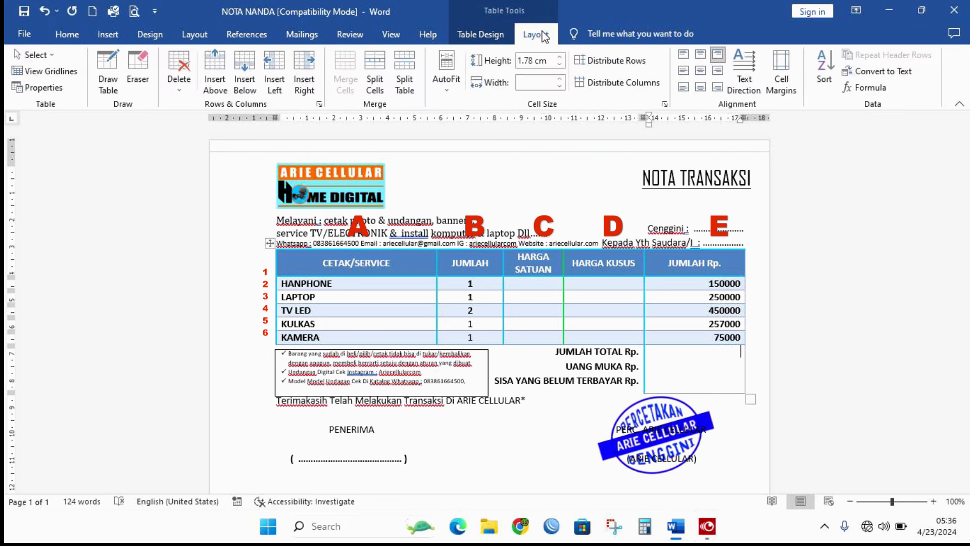
{"action": "left_click", "coordinate": [871, 87]}
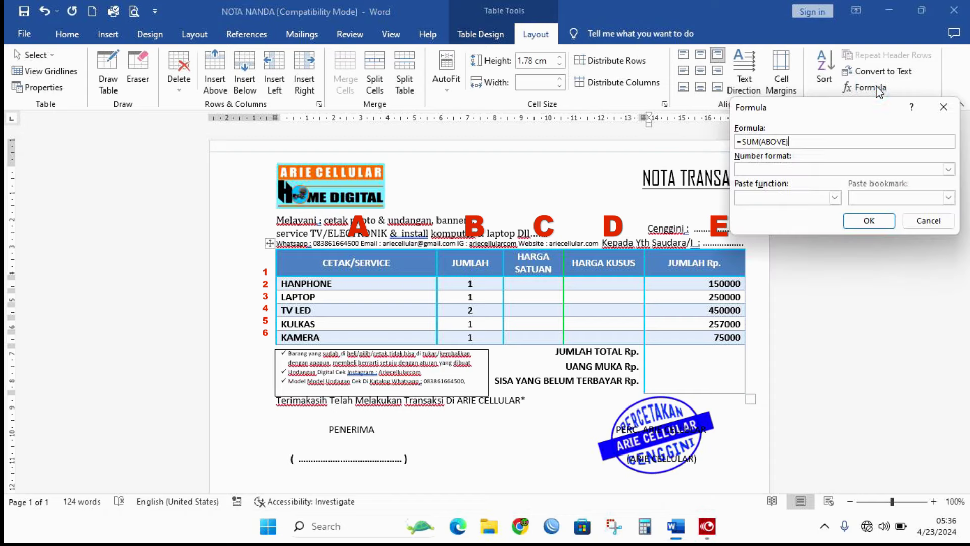
{"action": "left_click_drag", "start_coordinate": [813, 108], "coordinate": [765, 96]}
{"action": "mouse_move", "coordinate": [583, 106]}
{"action": "left_mouse_down"}
{"action": "mouse_move", "coordinate": [468, 80]}
{"action": "mouse_move", "coordinate": [466, 101]}
{"action": "mouse_move", "coordinate": [421, 128]}
{"action": "left_mouse_up"}
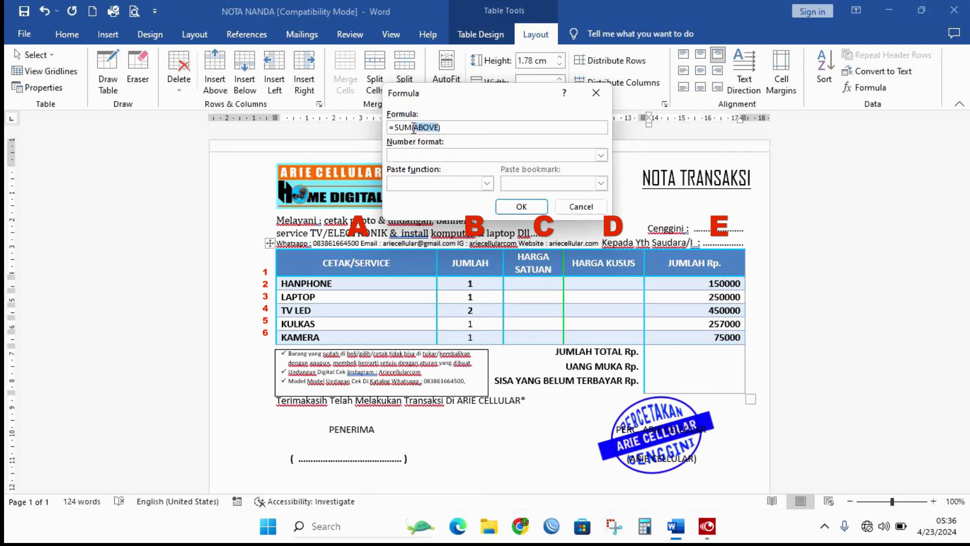
{"action": "key", "text": "BackSpace"}
{"action": "type", "text": "E2"}
{"action": "type", "text": "E6"}
{"action": "left_click", "coordinate": [512, 208]}
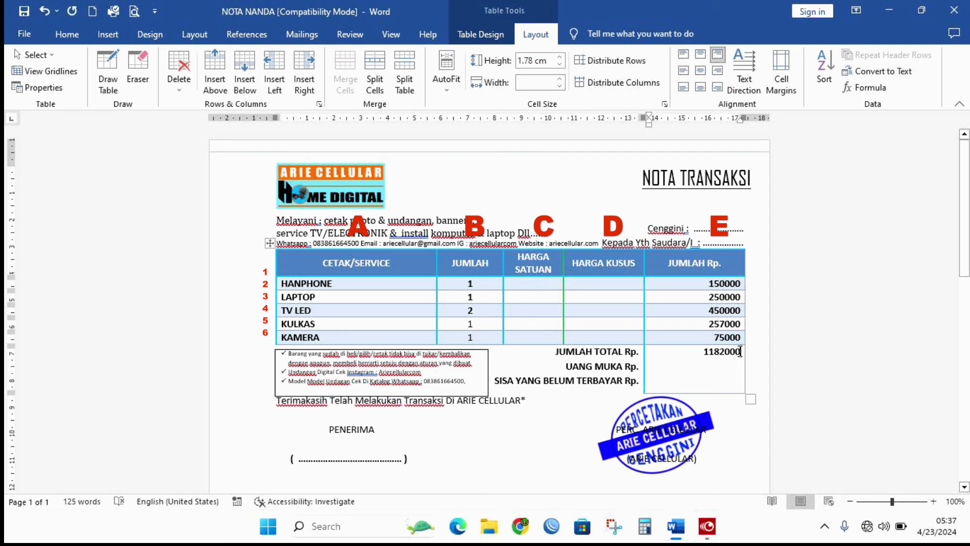
{"action": "left_click", "coordinate": [713, 355]}
{"action": "double_click", "coordinate": [713, 356]}
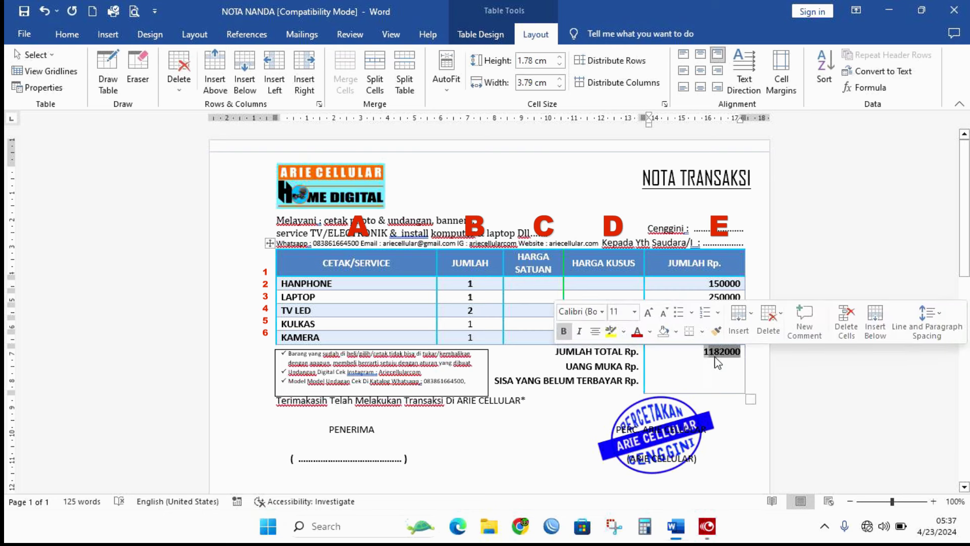
{"action": "left_click", "coordinate": [719, 358]}
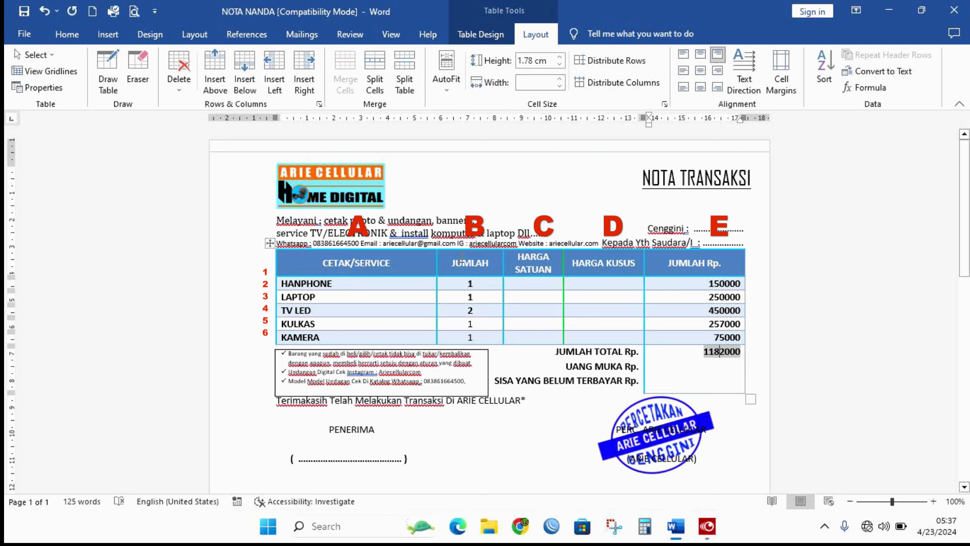
{"action": "right_click", "coordinate": [333, 248]}
{"action": "left_click", "coordinate": [335, 257]}
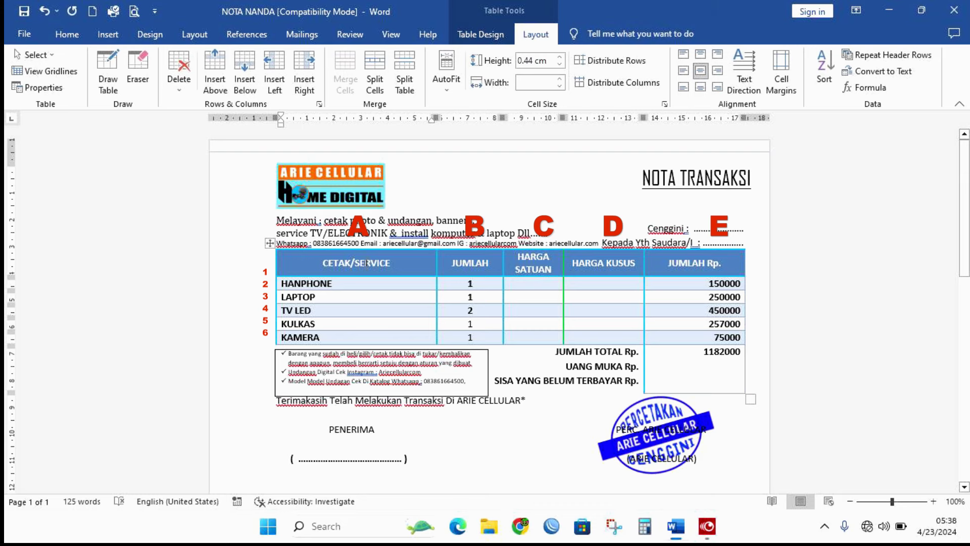
{"action": "scroll", "coordinate": [708, 387], "scroll_direction": "down", "scroll_amount": 3}
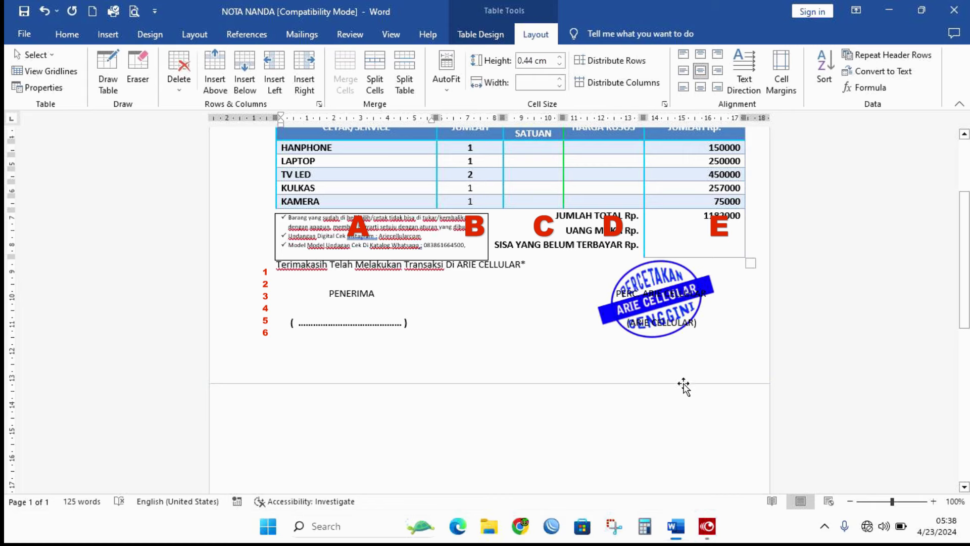
{"action": "scroll", "coordinate": [672, 385], "scroll_direction": "up", "scroll_amount": 3}
{"action": "left_click", "coordinate": [714, 354]}
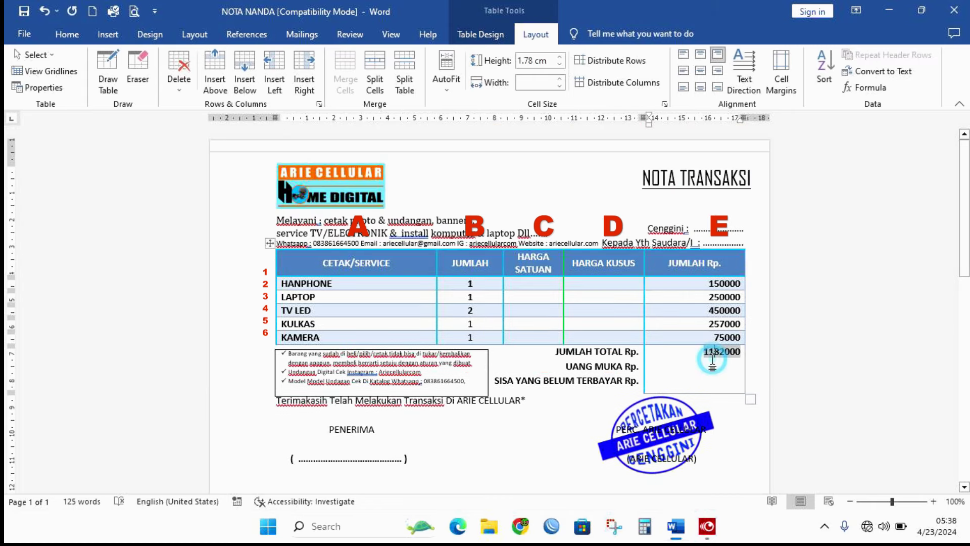